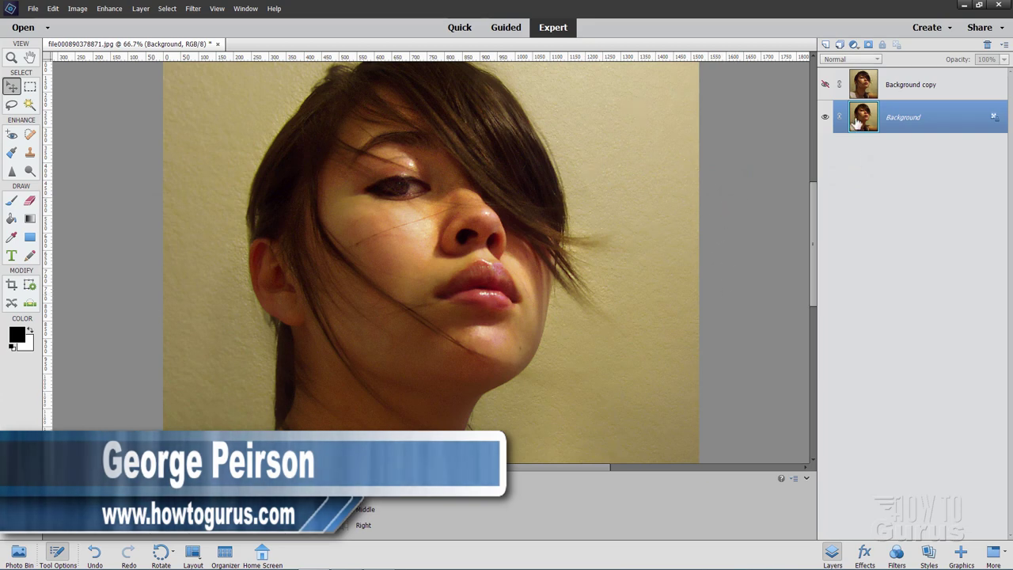
Show the Background copy layer so the painted-canvas portrait appears over the original photo.
click(825, 85)
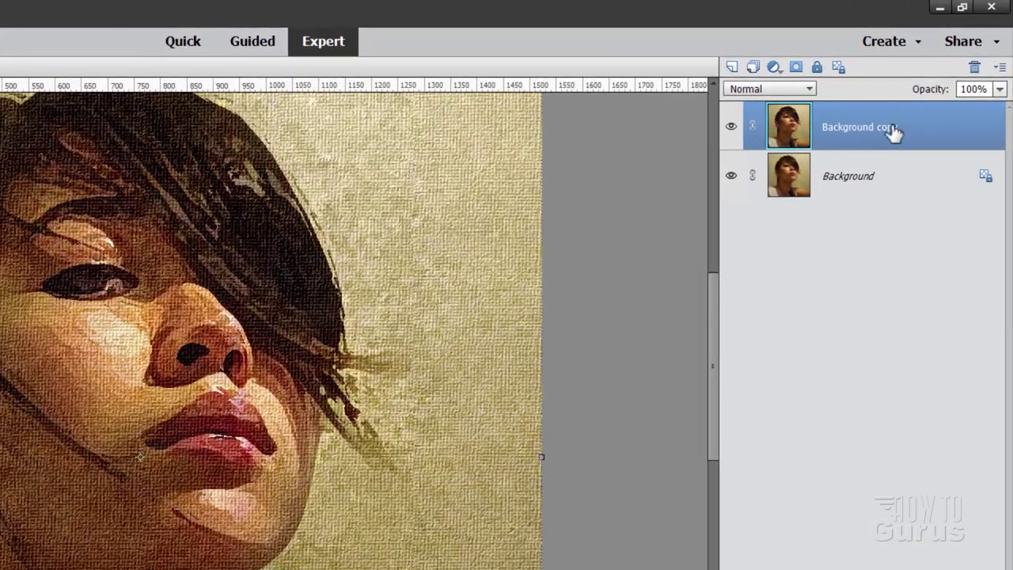
Replace the painted copy with a fresh duplicate of Background, then hide the original Background layer.
click(973, 70)
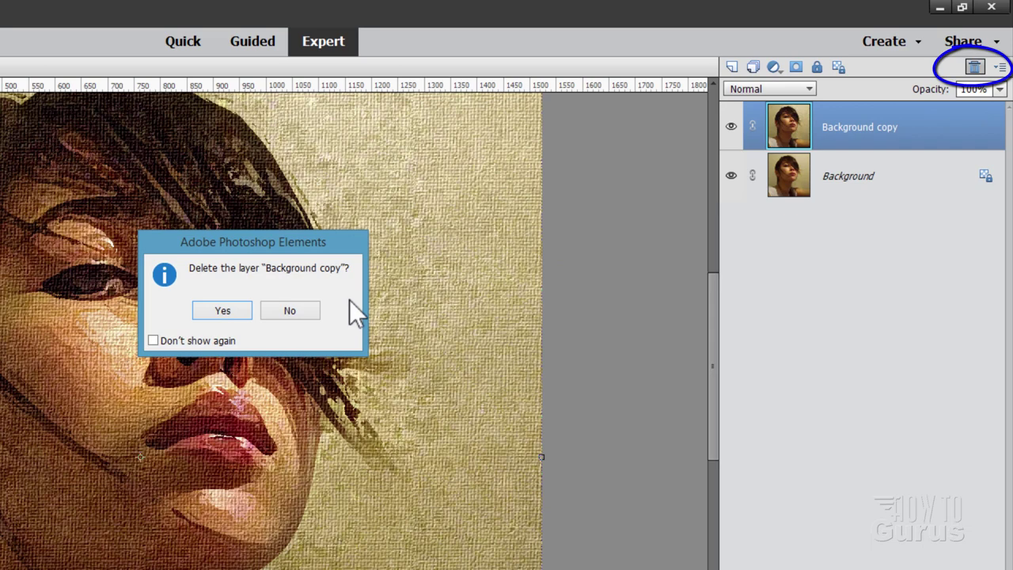
click(241, 308)
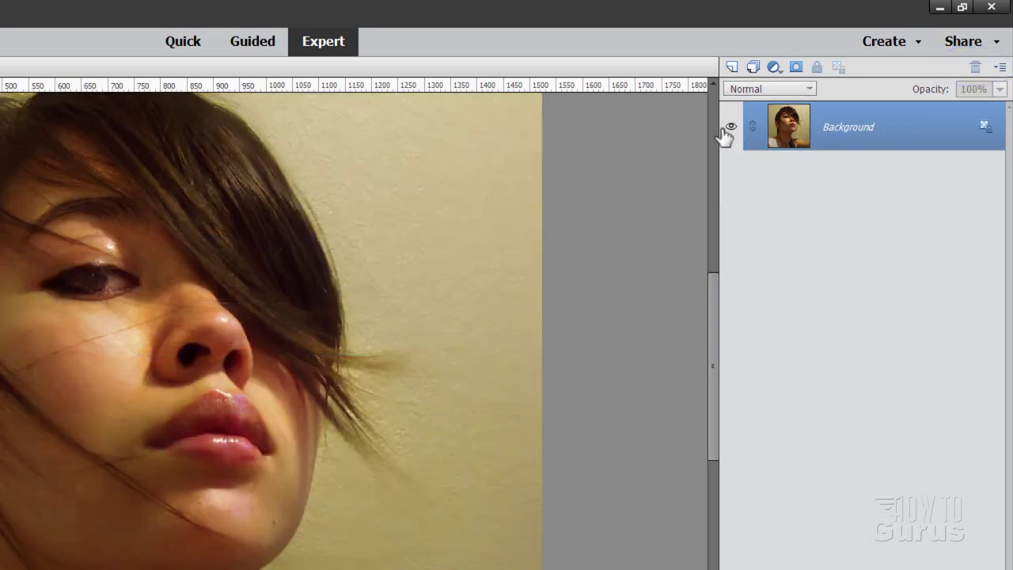
right_click(845, 134)
click(887, 166)
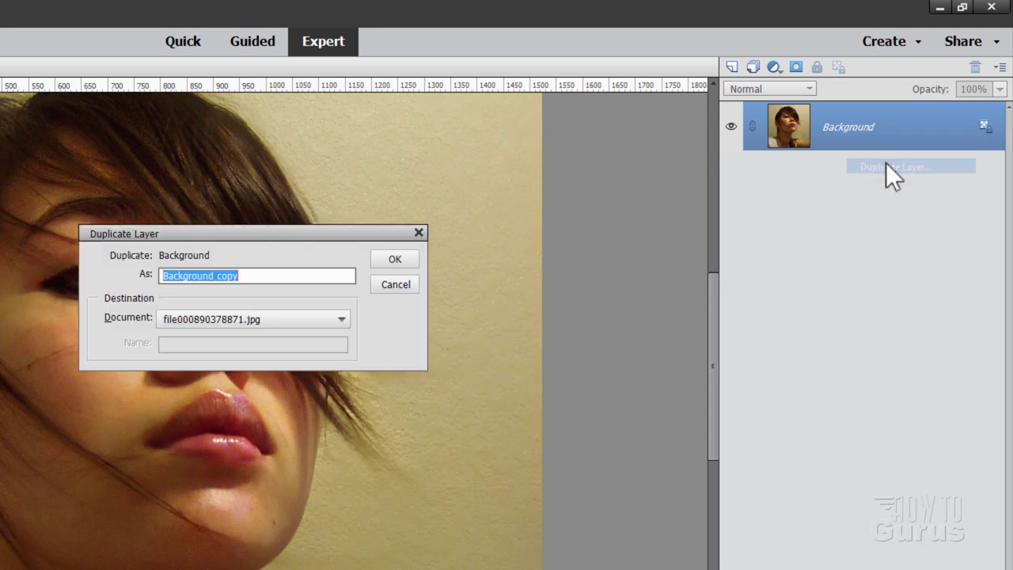
click(387, 261)
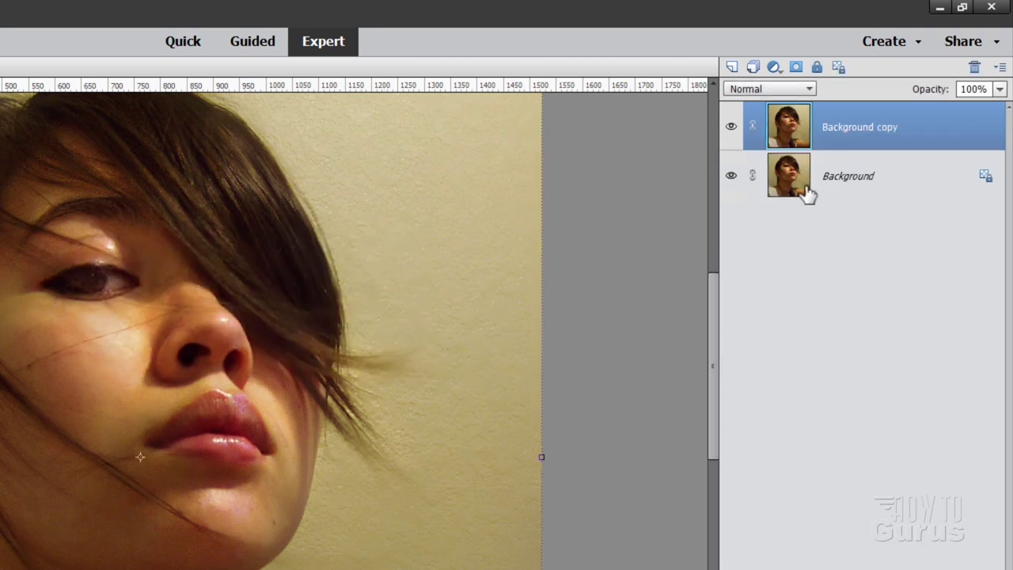
click(731, 175)
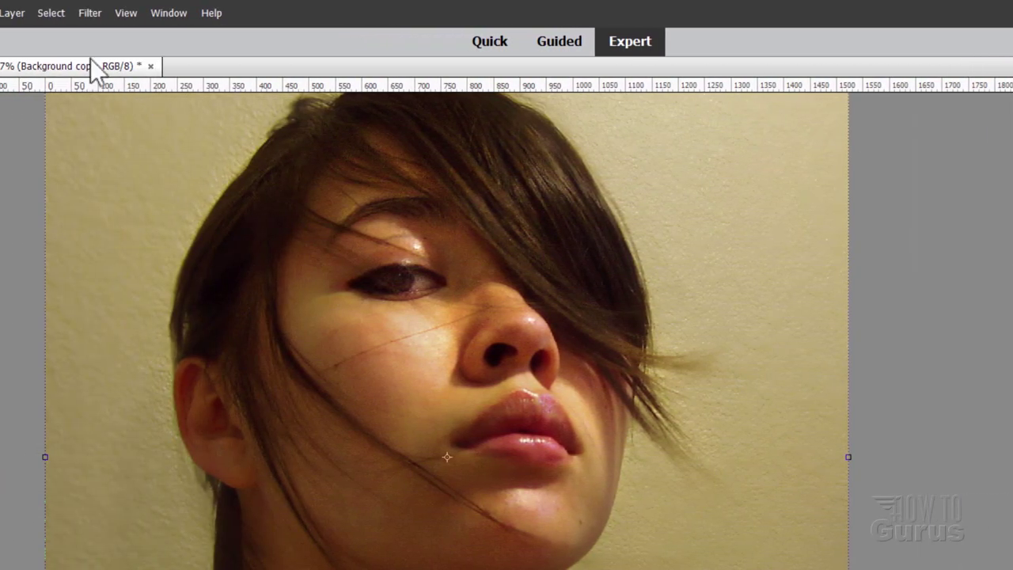
Open the Filter Gallery and choose the Artistic Dry Brush effect.
click(90, 12)
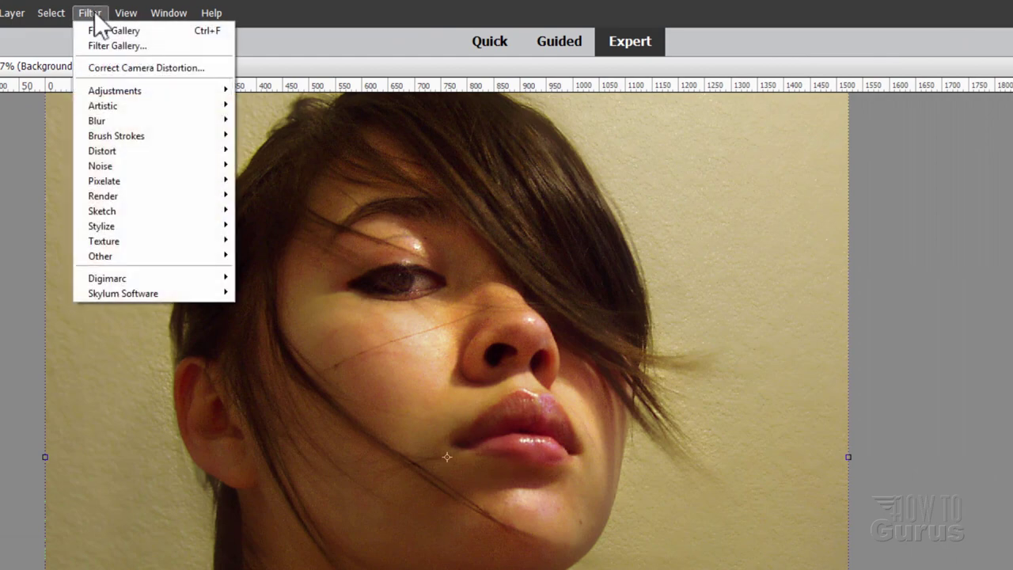
click(117, 45)
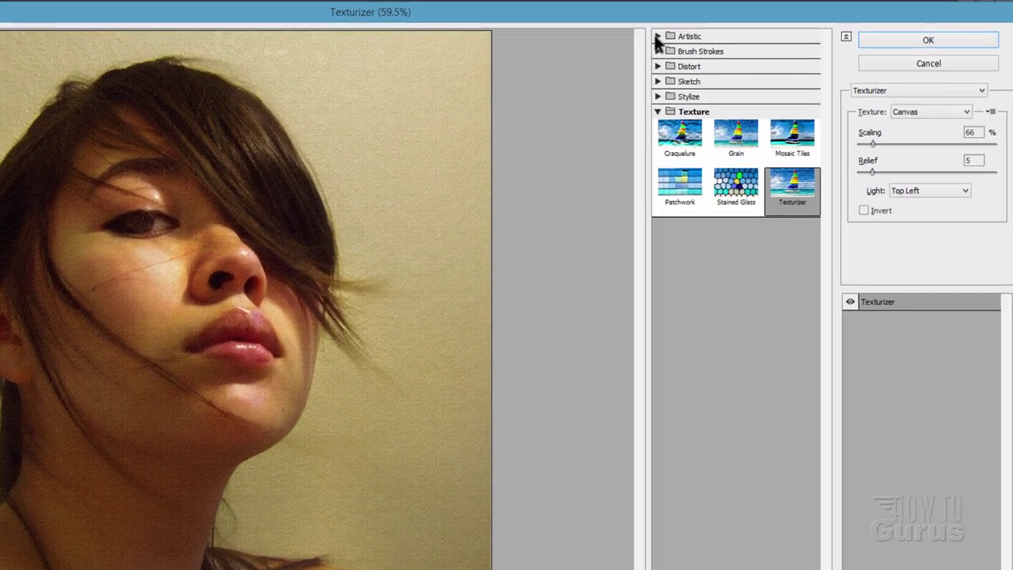
click(727, 28)
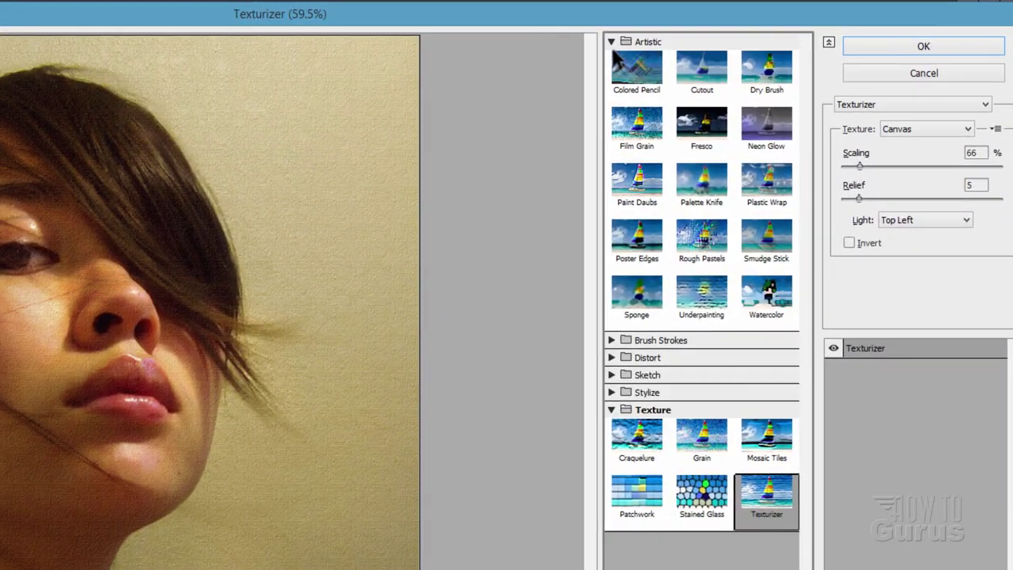
click(762, 79)
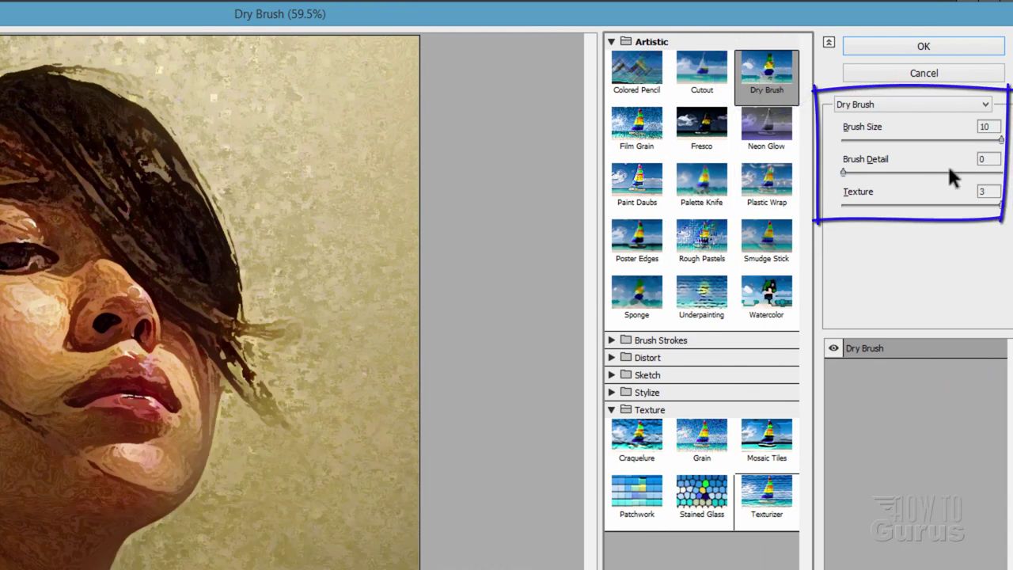
Set Dry Brush to brush size 10, brush detail 0 and texture 3.
click(947, 138)
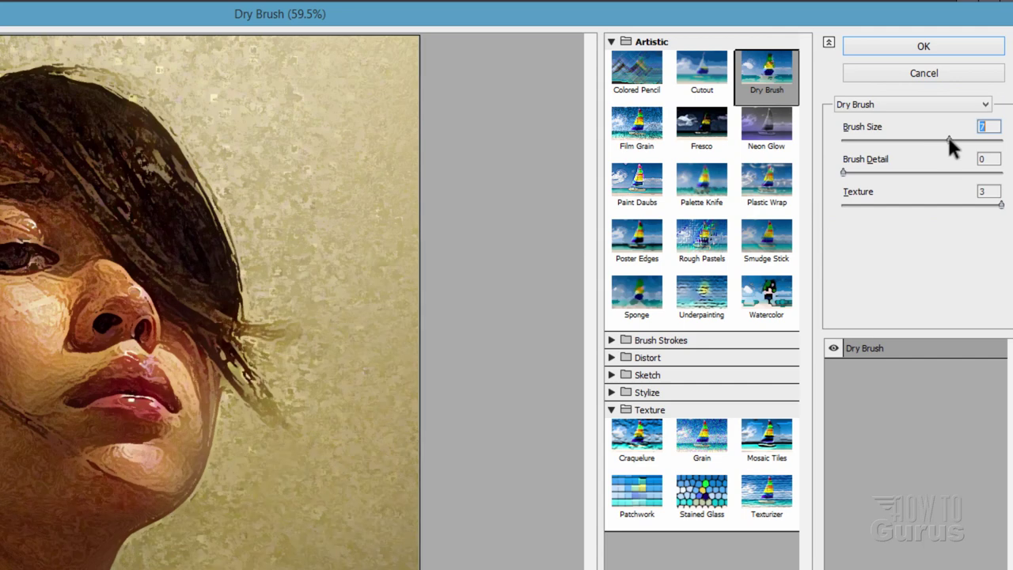
click(954, 204)
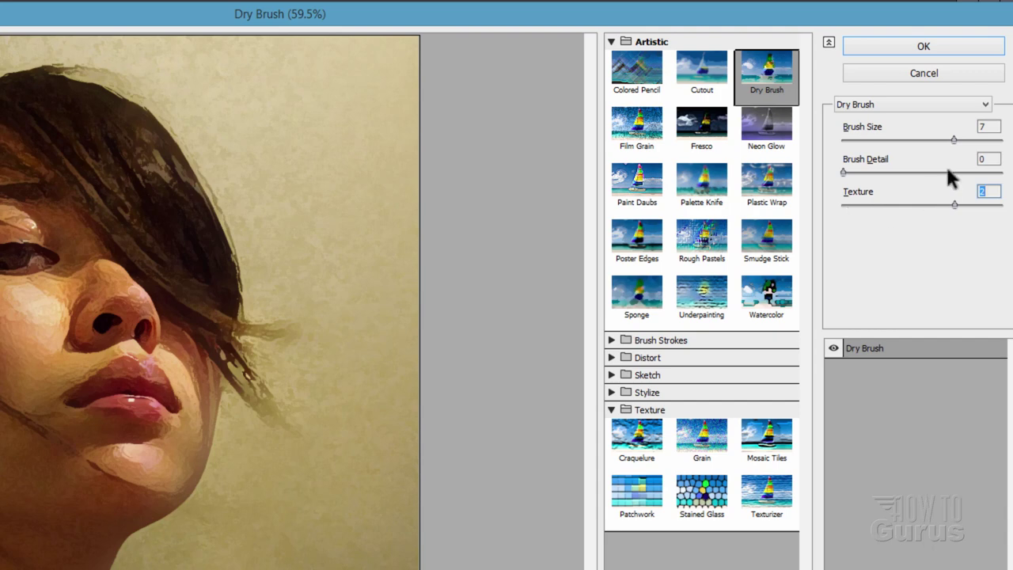
drag(954, 139, 995, 142)
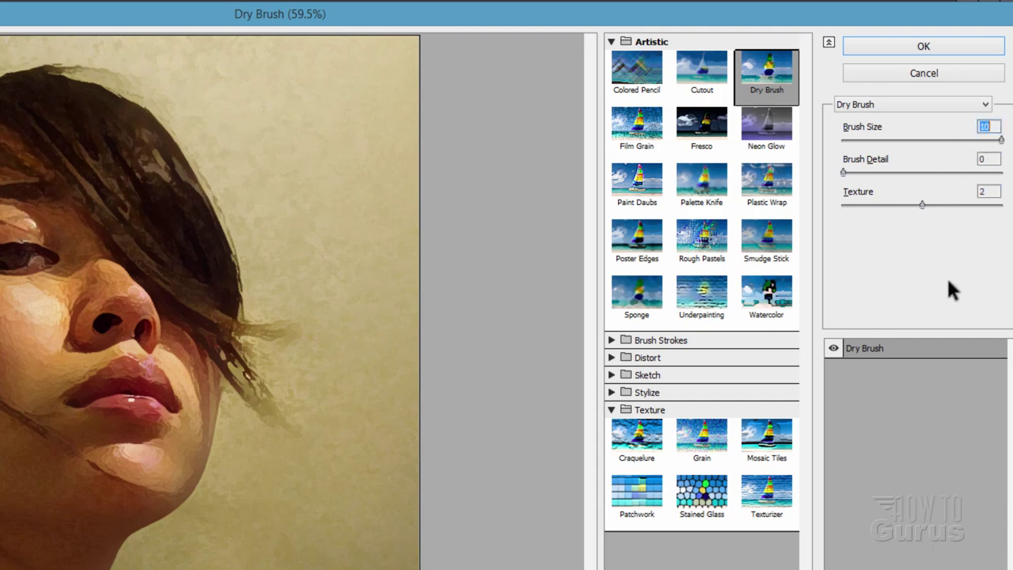
drag(922, 205, 1001, 205)
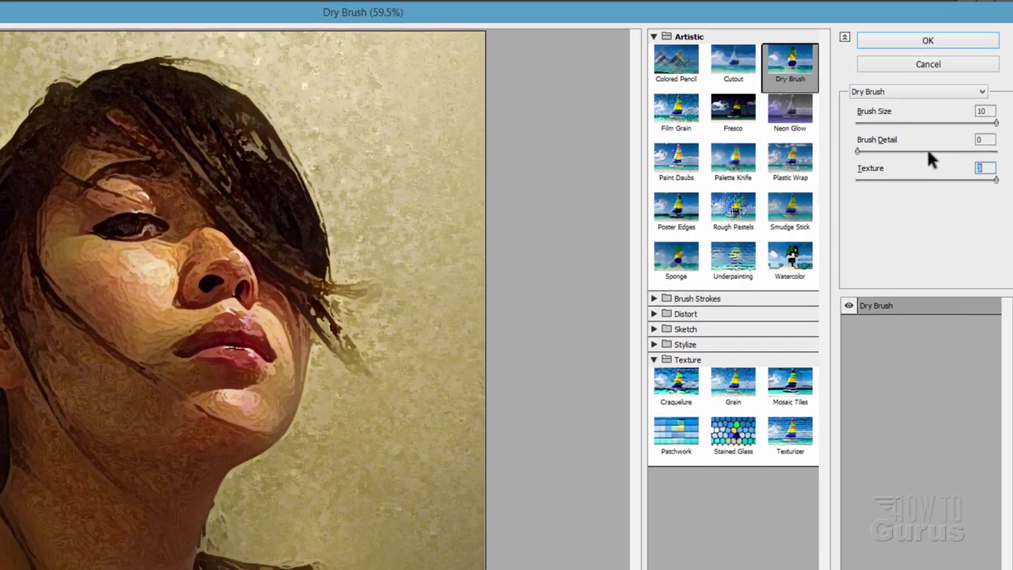
mouse_move(928, 150)
mouse_down()
mouse_move(993, 150)
mouse_move(872, 149)
mouse_move(910, 150)
mouse_up()
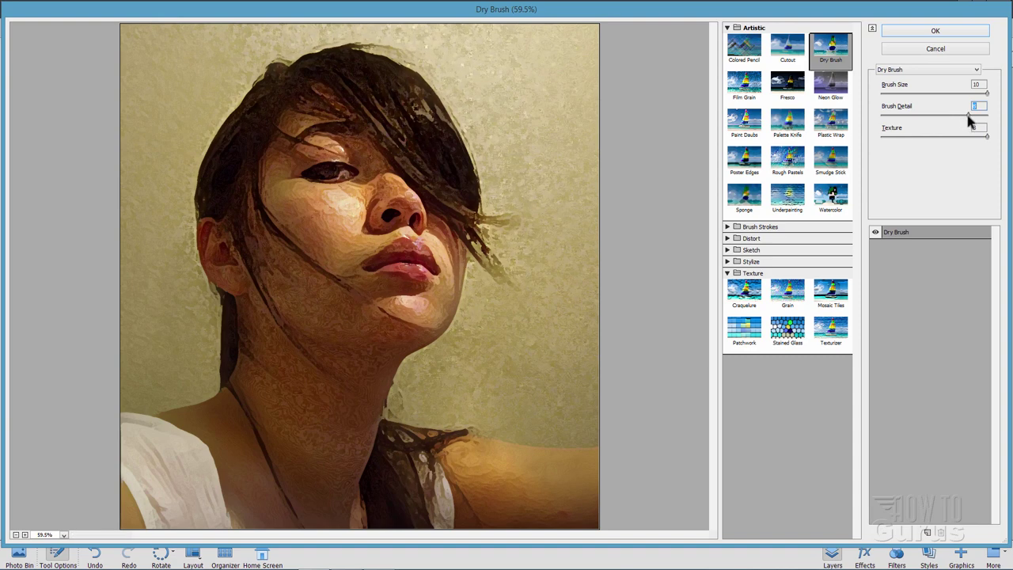
drag(969, 114, 859, 114)
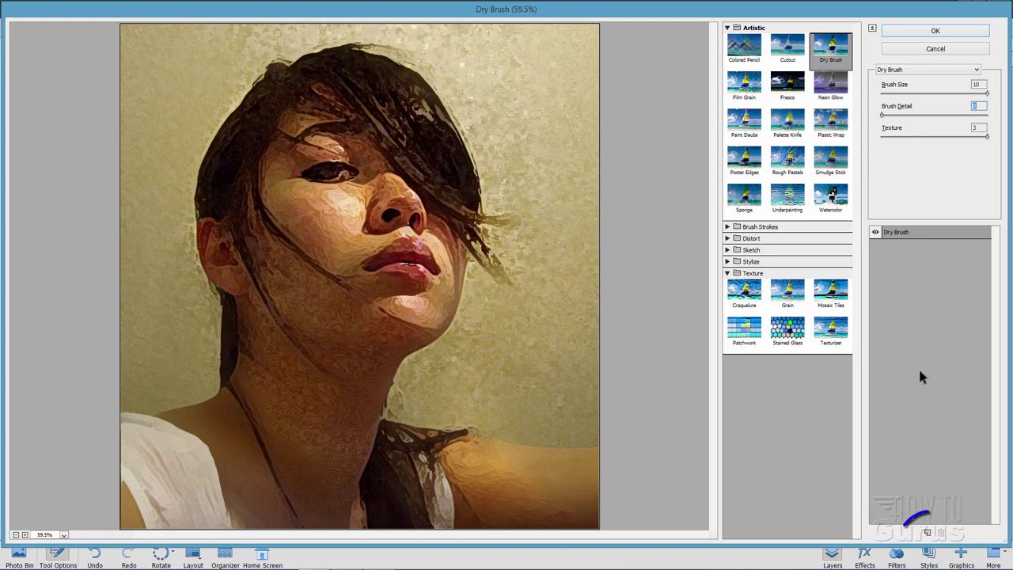
Add a Texturizer effect layer using Canvas texture at 200% scaling and relief 5.
click(927, 532)
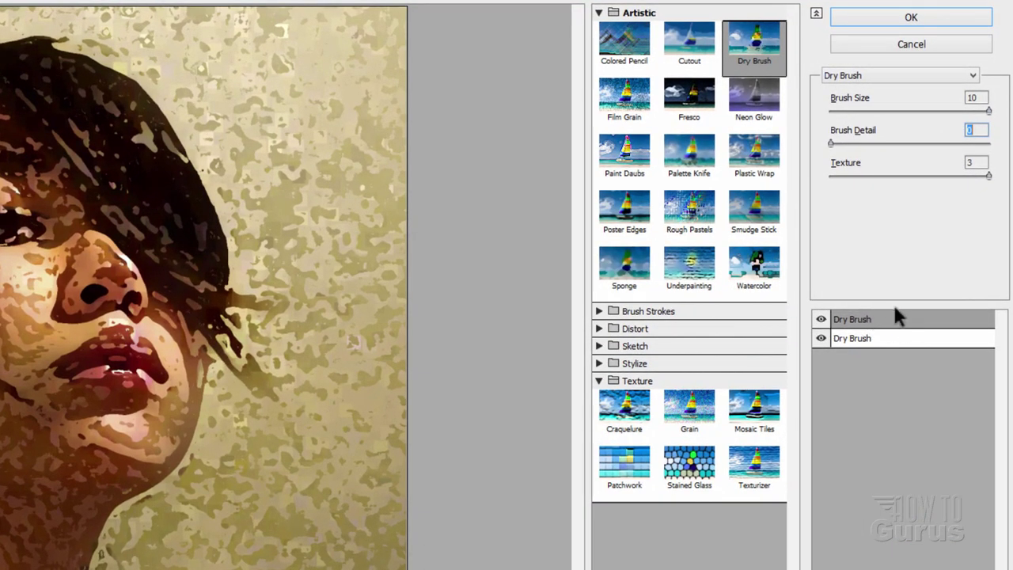
click(754, 466)
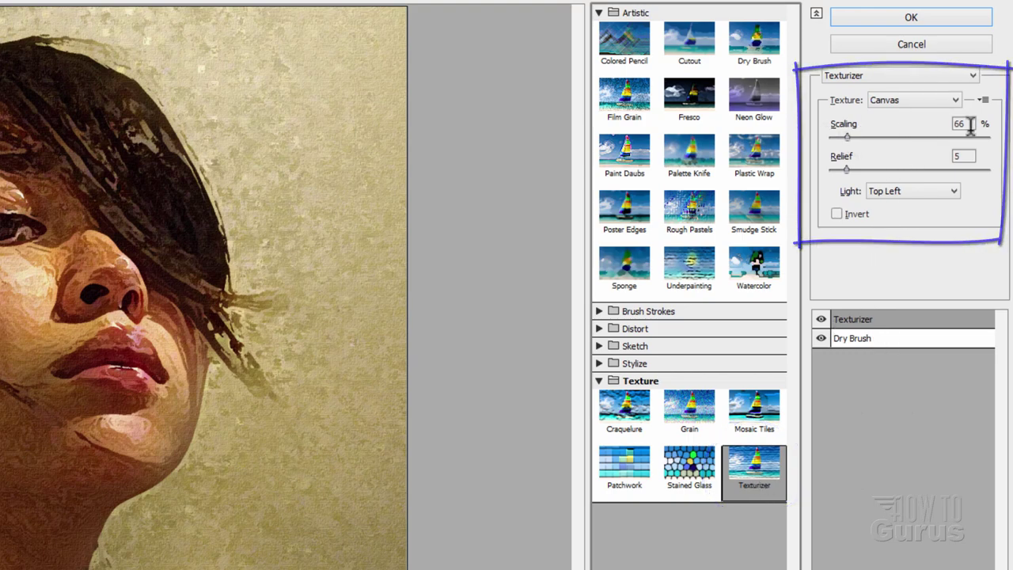
mouse_move(846, 137)
mouse_down()
mouse_move(904, 137)
mouse_move(885, 137)
mouse_up()
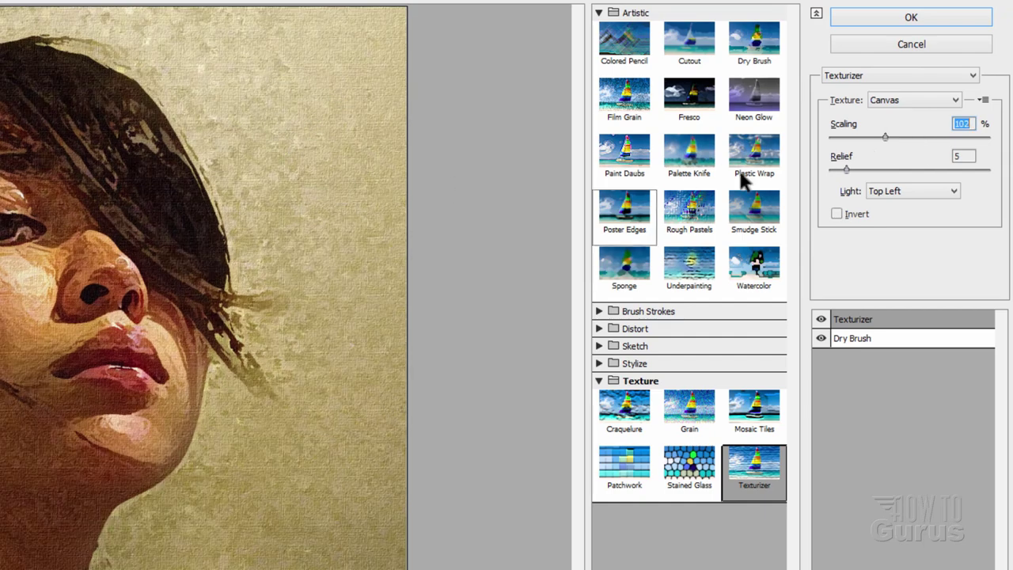
click(900, 99)
click(887, 140)
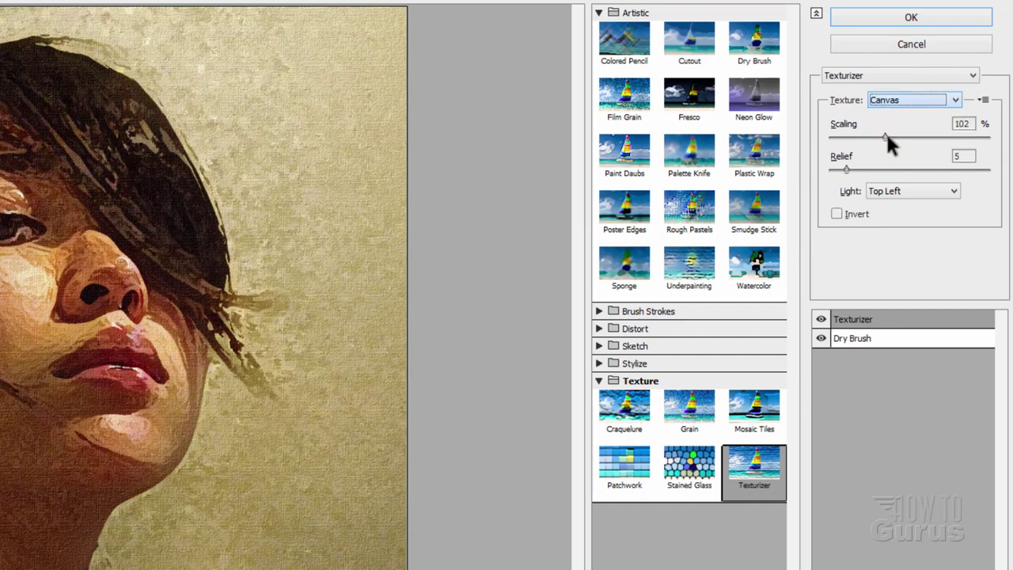
drag(884, 135, 989, 139)
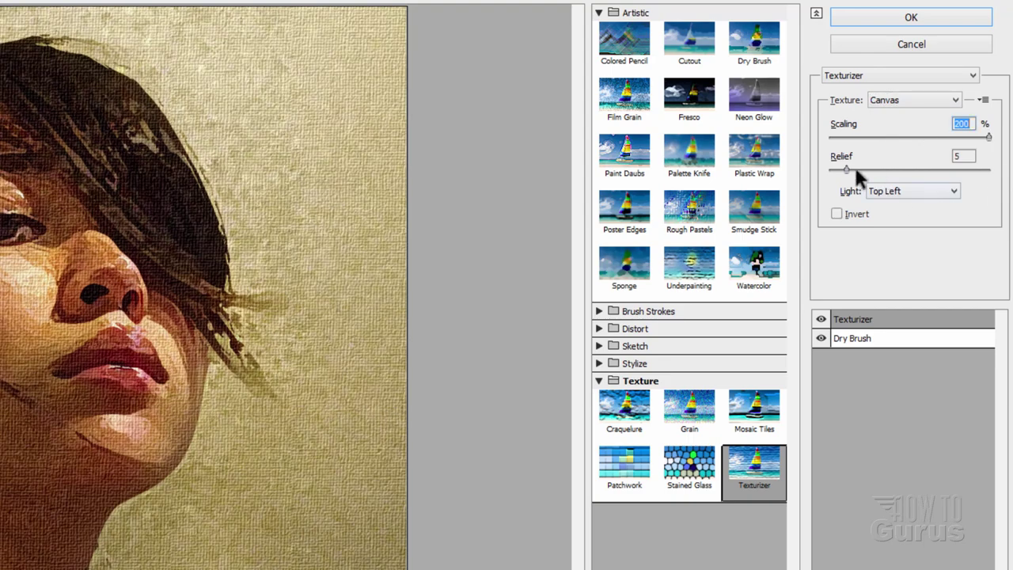
mouse_move(846, 169)
mouse_down()
mouse_move(975, 169)
mouse_move(856, 163)
mouse_up()
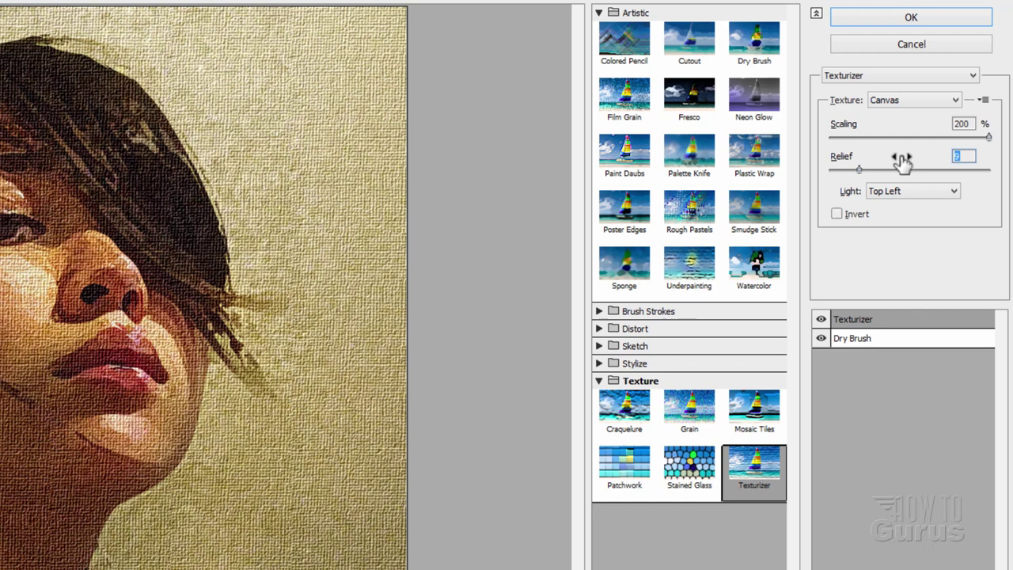
text(5)
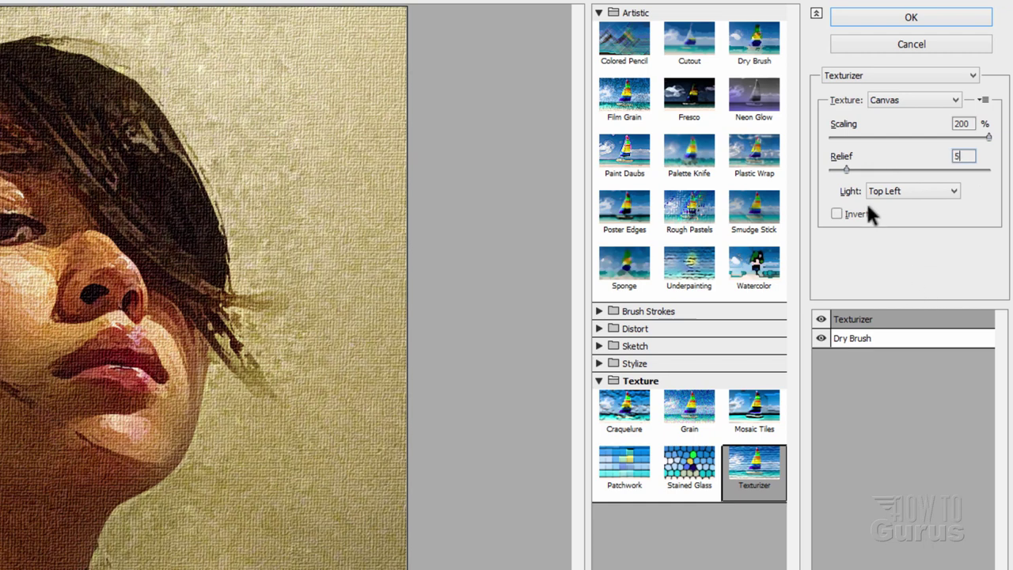
Set the Texturizer lighting direction to Top Left.
click(888, 198)
click(893, 217)
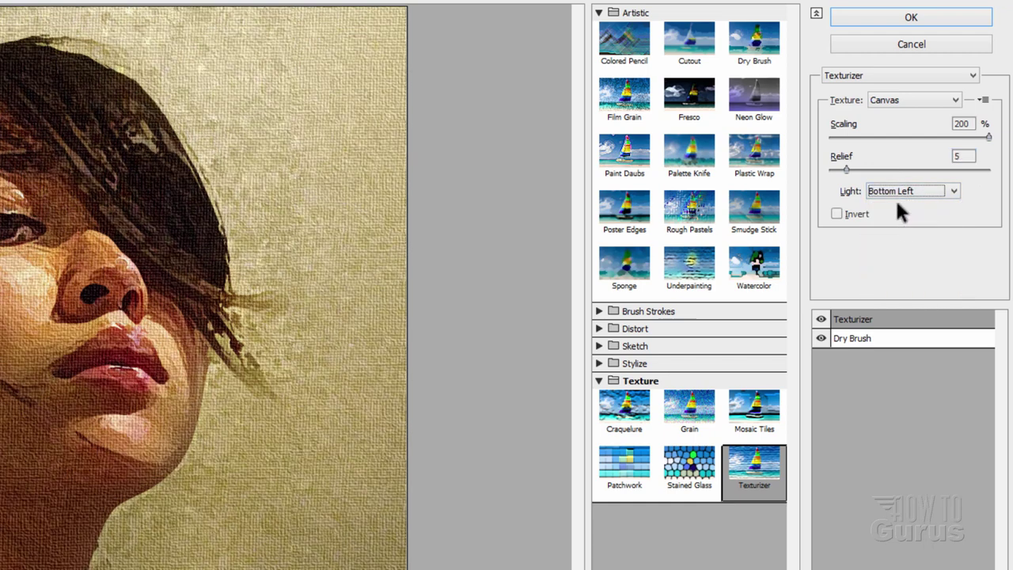
click(895, 196)
click(888, 252)
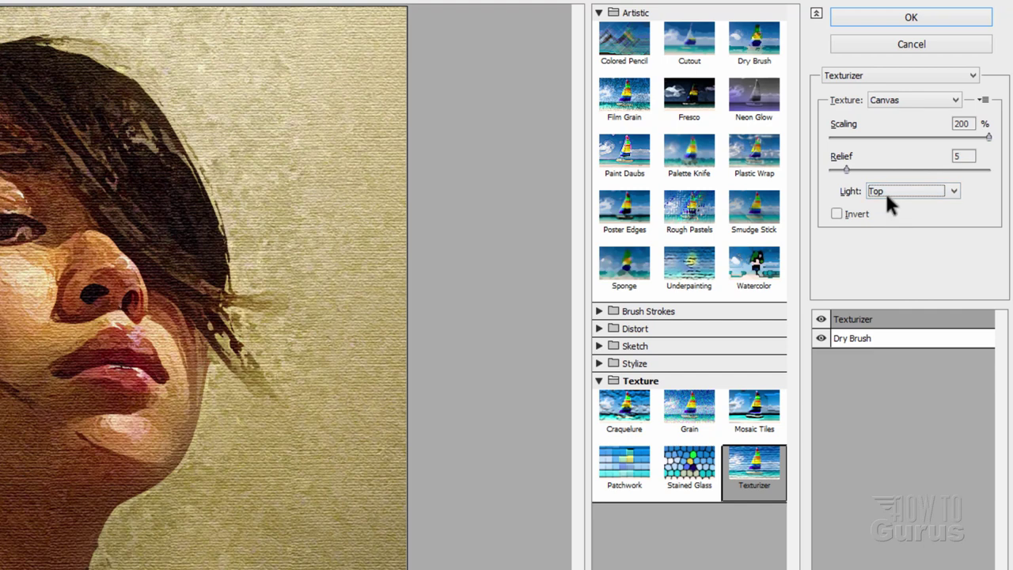
click(886, 196)
click(898, 232)
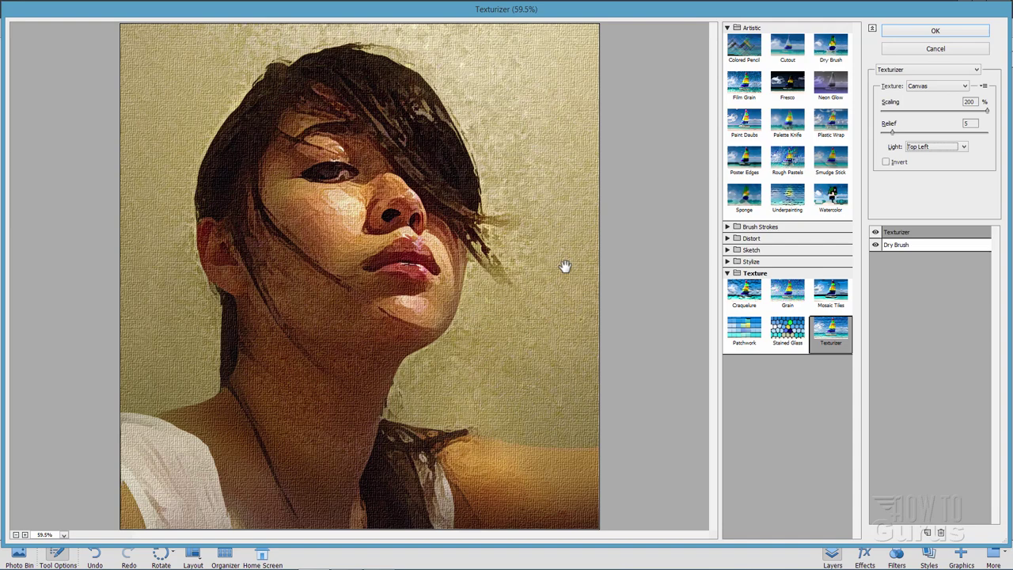
Apply the Dry Brush and Canvas Texturizer filters, then show the original Background layer again.
click(921, 31)
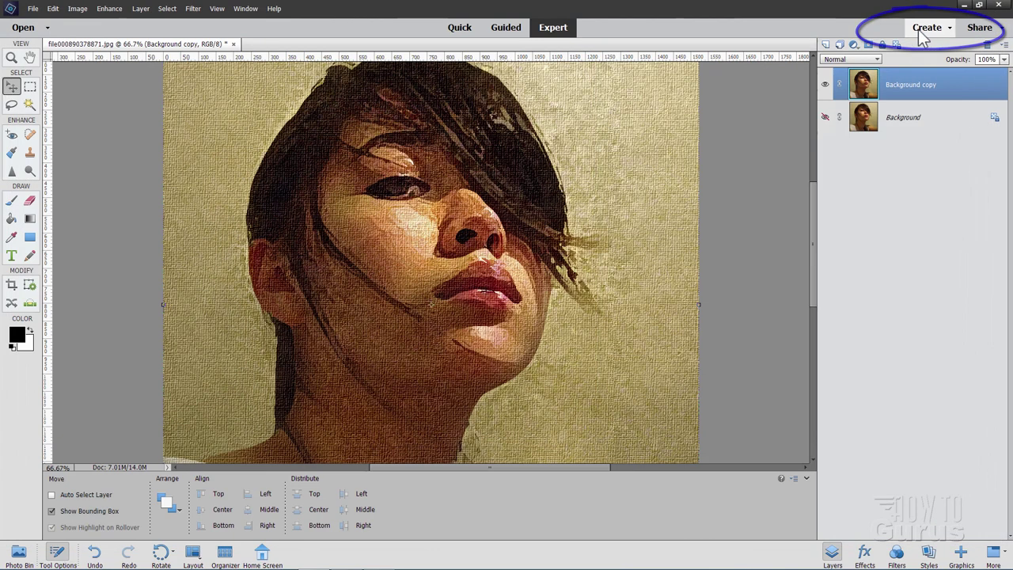
click(827, 117)
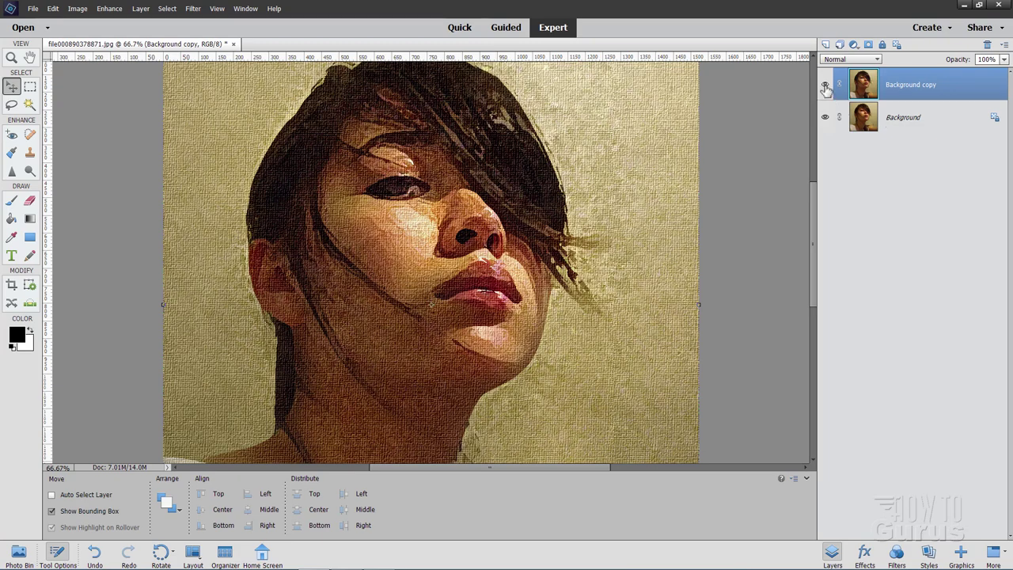